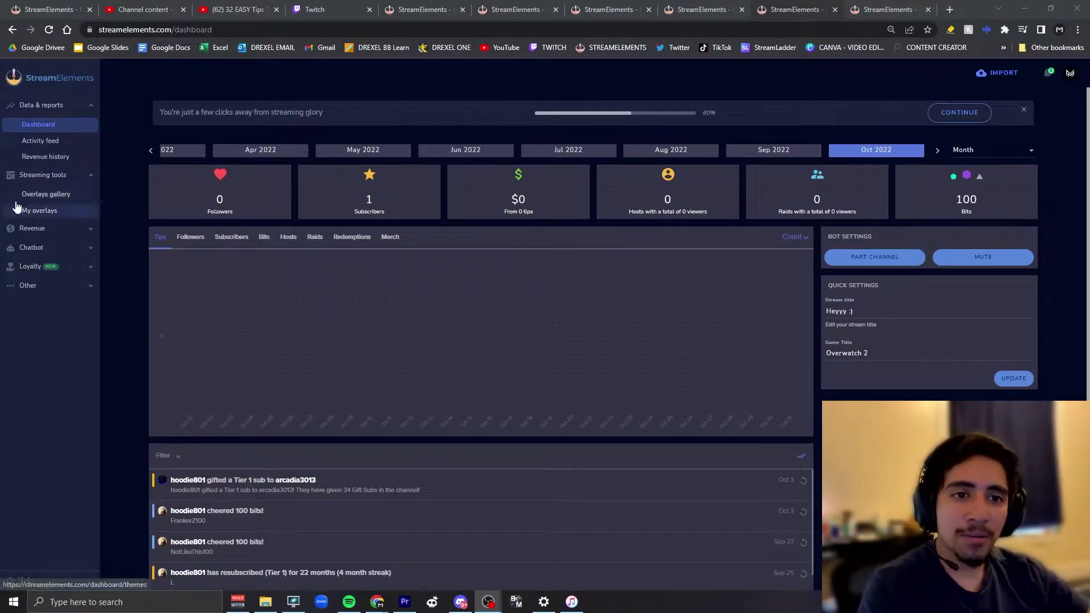
Step: Create a new overlay from the Multichannel chat for twitch widget in the Widgets gallery
{"action": "left_click", "coordinate": [45, 194]}
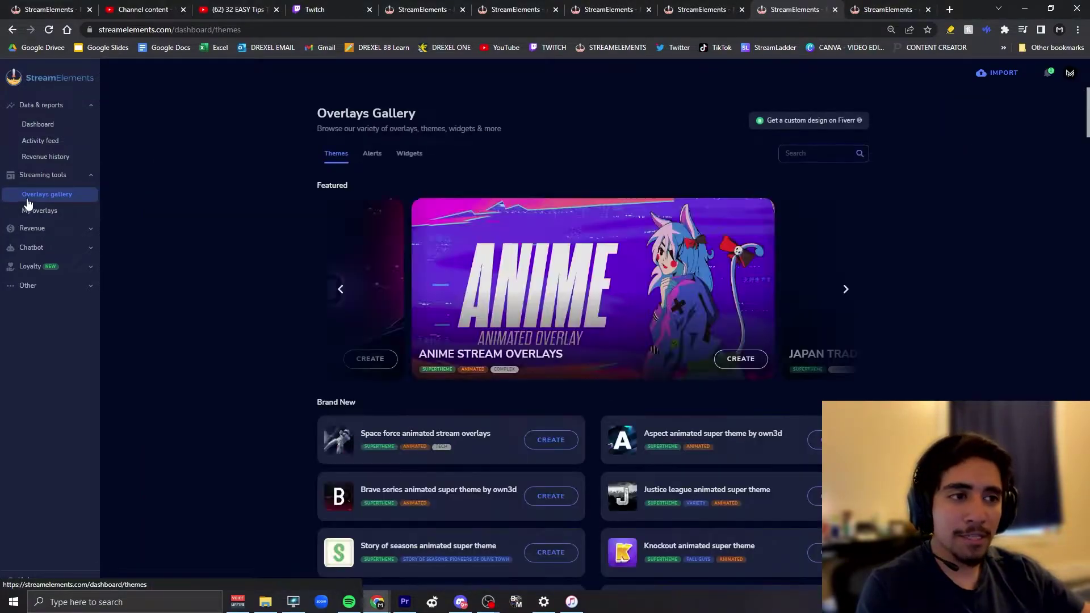
{"action": "left_click", "coordinate": [408, 154]}
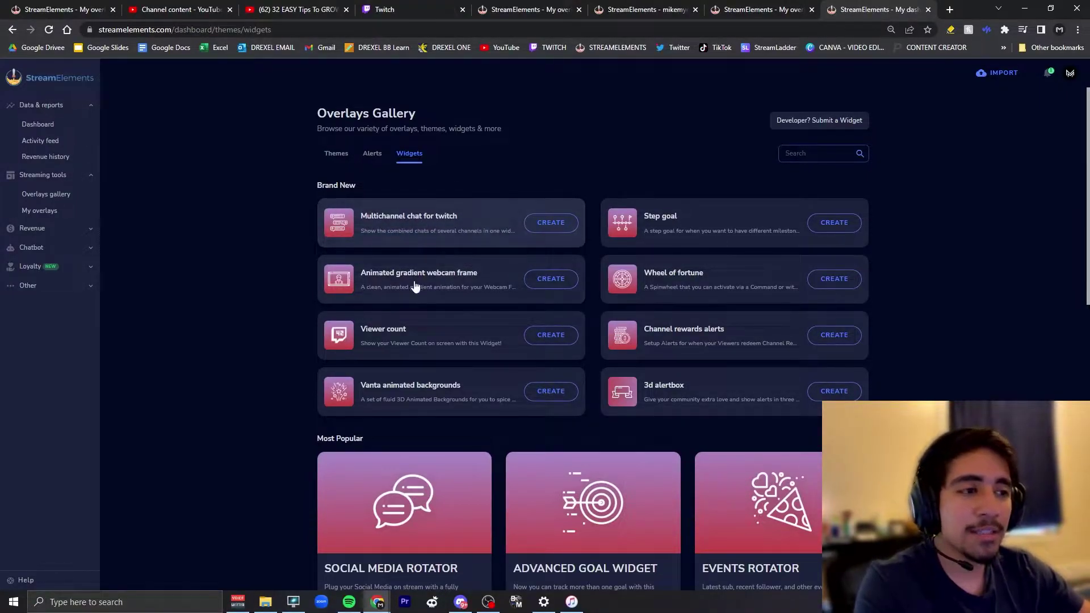
{"action": "left_click", "coordinate": [550, 223]}
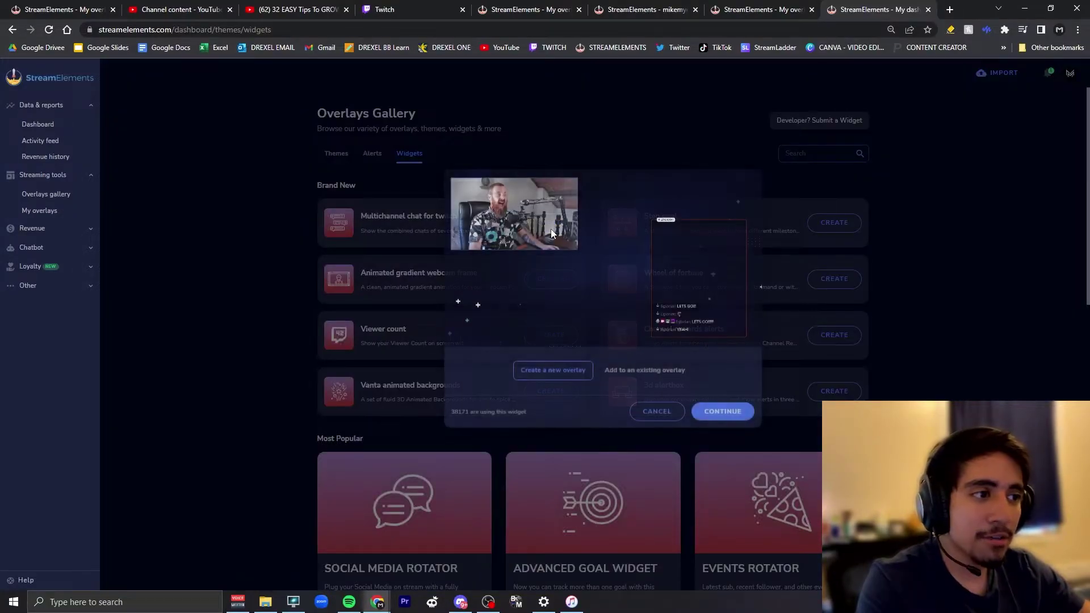
{"action": "left_click", "coordinate": [577, 375]}
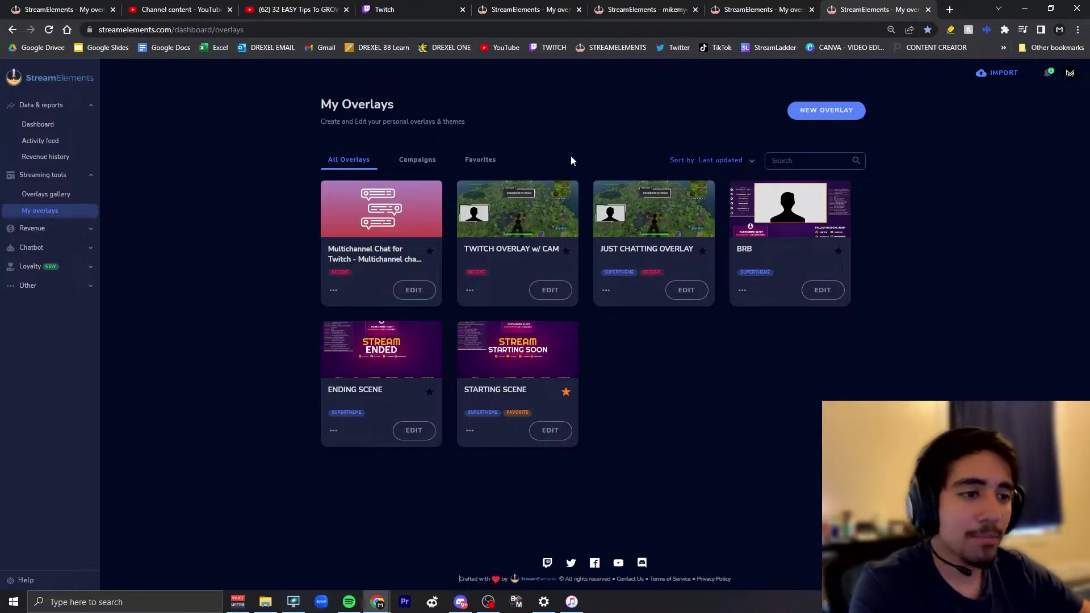
Step: Edit the Multichannel Chat for Twitch overlay from its card in My Overlays
{"action": "left_click", "coordinate": [419, 295]}
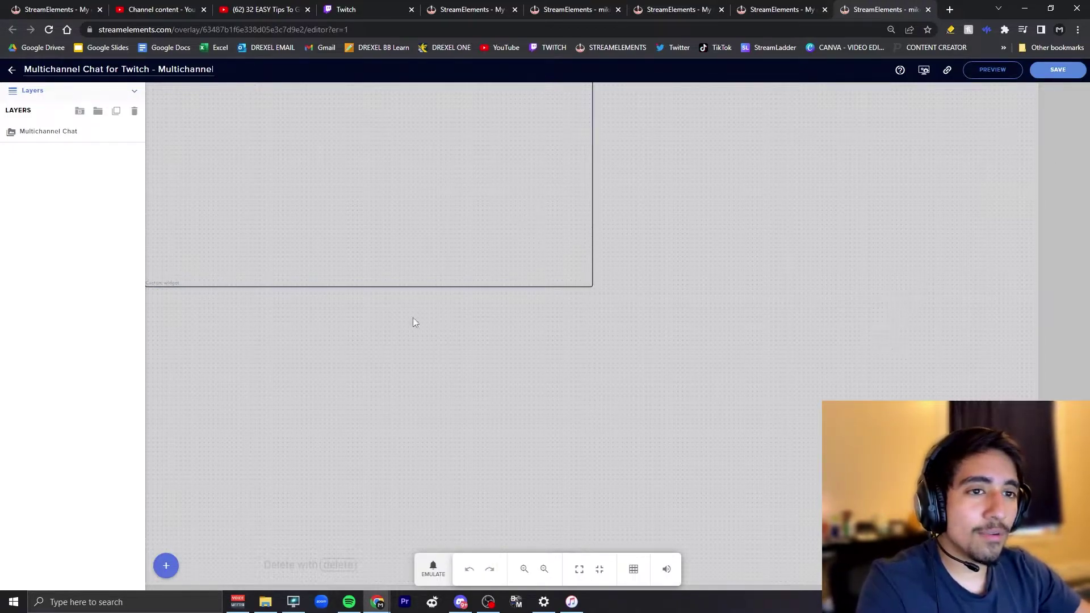
Step: In the chat widget's settings, set the font to Asap with Medium (500) weight
{"action": "left_click", "coordinate": [299, 282]}
{"action": "left_click", "coordinate": [77, 159]}
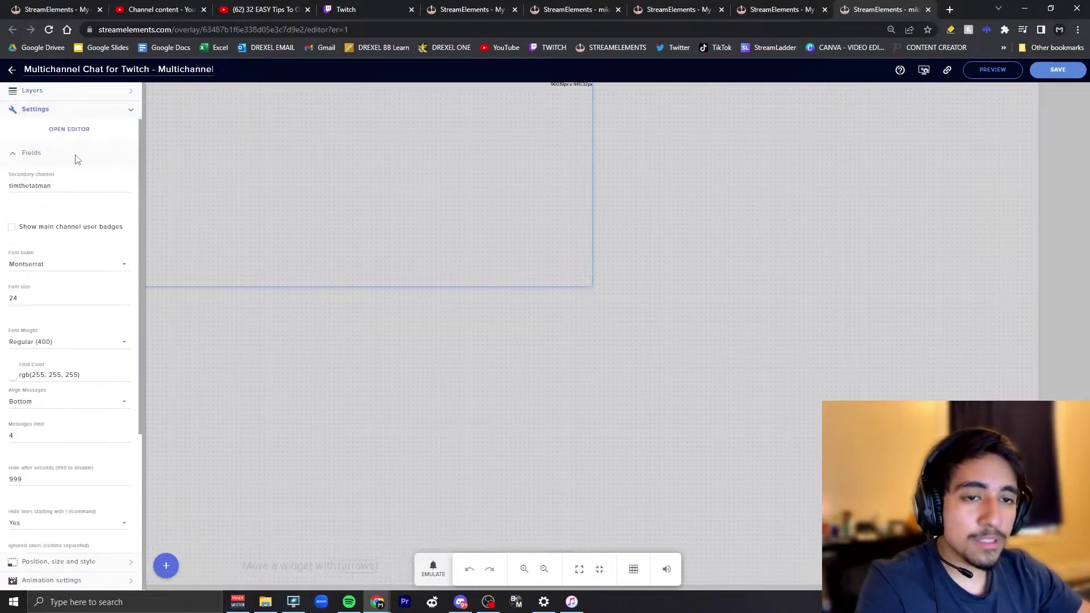
{"action": "scroll", "coordinate": [85, 274], "scroll_direction": "down", "scroll_amount": 3}
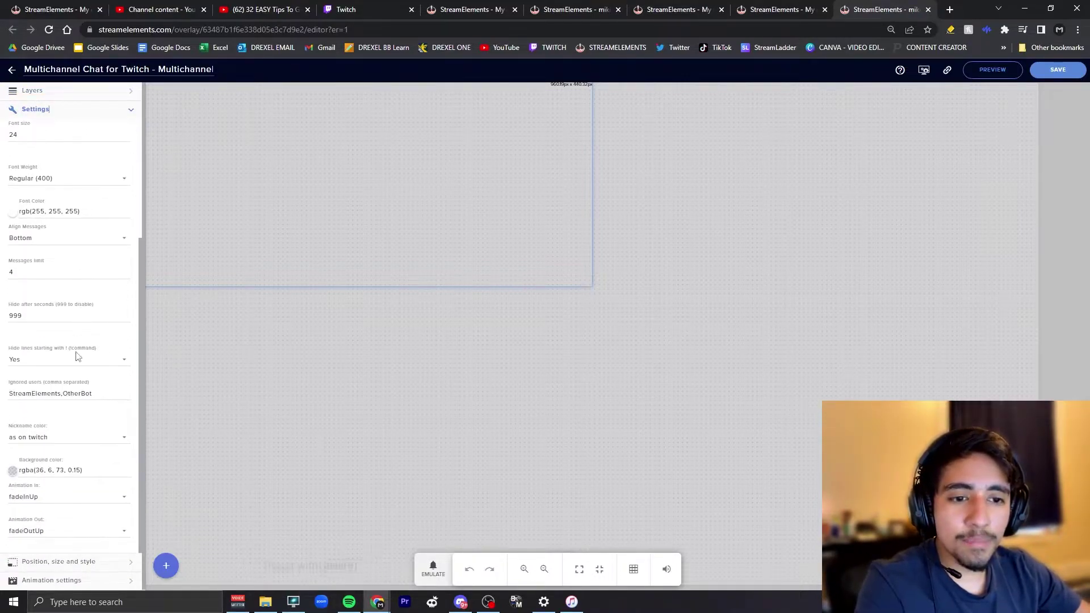
{"action": "scroll", "coordinate": [77, 356], "scroll_direction": "up", "scroll_amount": 3}
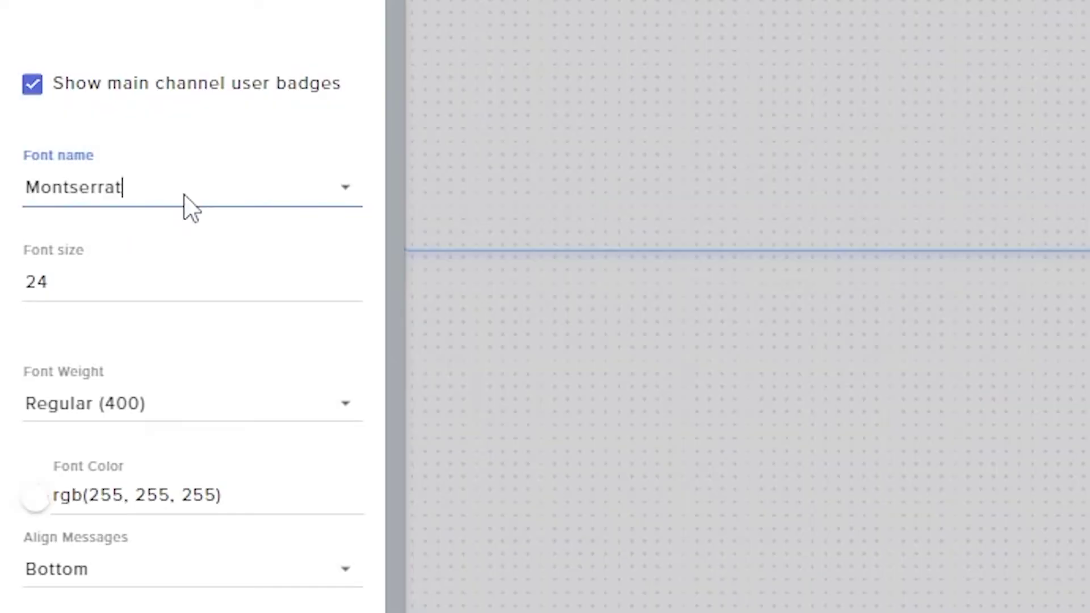
{"action": "left_click", "coordinate": [190, 209]}
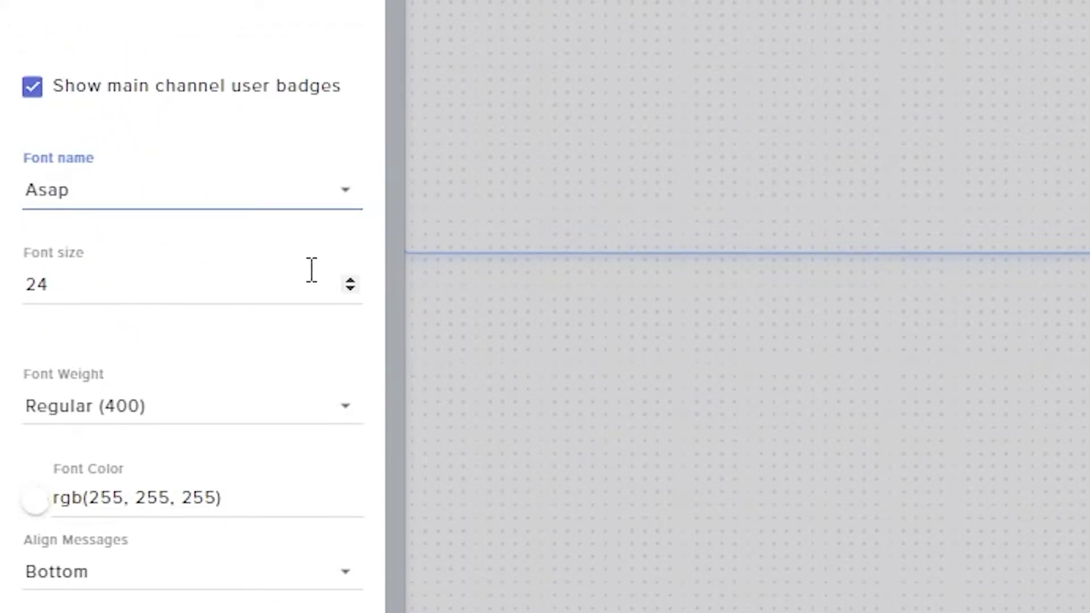
{"action": "scroll", "coordinate": [132, 318], "scroll_direction": "down", "scroll_amount": 3}
{"action": "left_click", "coordinate": [154, 250]}
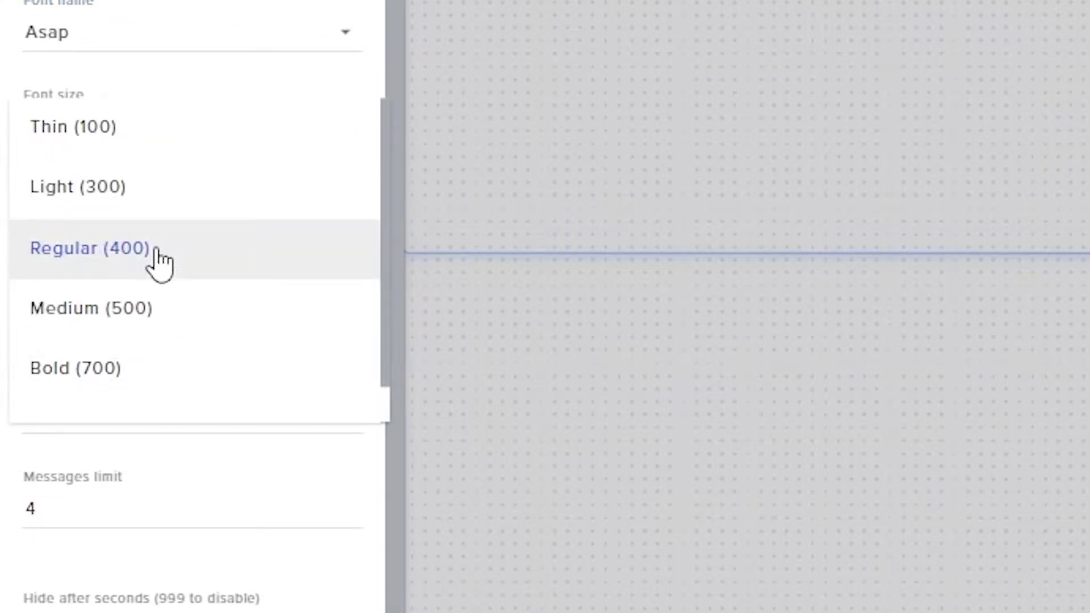
{"action": "left_click", "coordinate": [193, 311]}
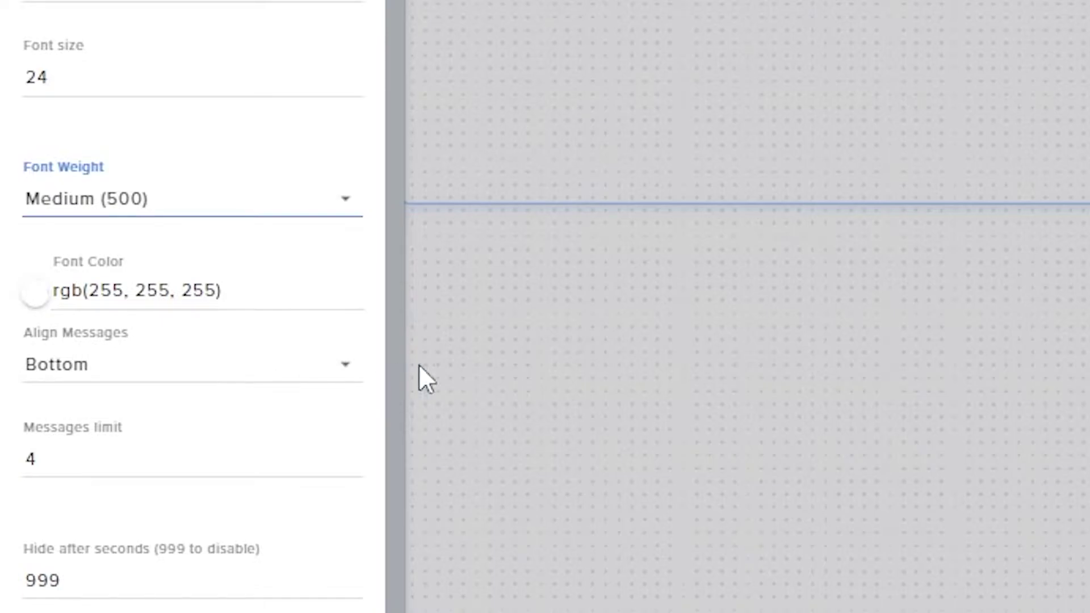
Step: Keep Bottom alignment, set the messages limit to 20, and keep nickname colour 'as on twitch'
{"action": "left_click", "coordinate": [311, 377]}
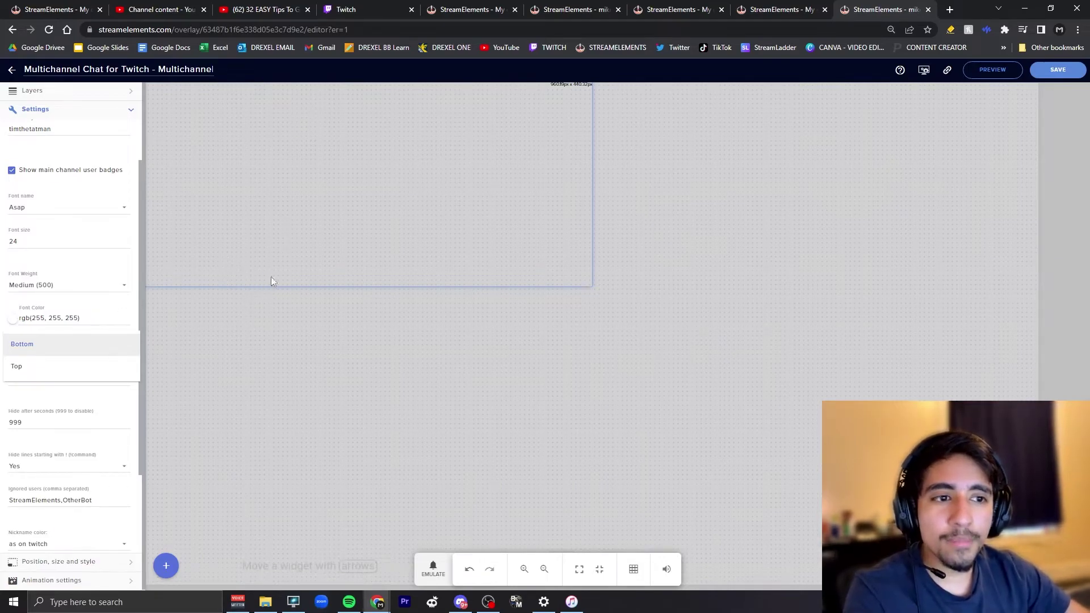
{"action": "left_click", "coordinate": [91, 344]}
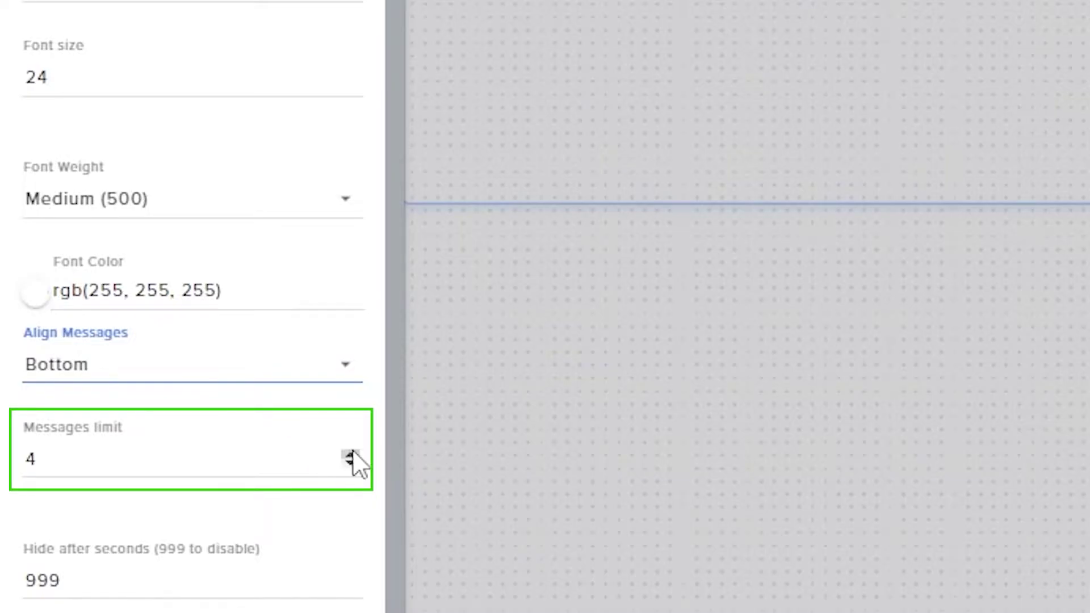
{"action": "left_click_drag", "start_coordinate": [171, 462], "coordinate": [15, 475]}
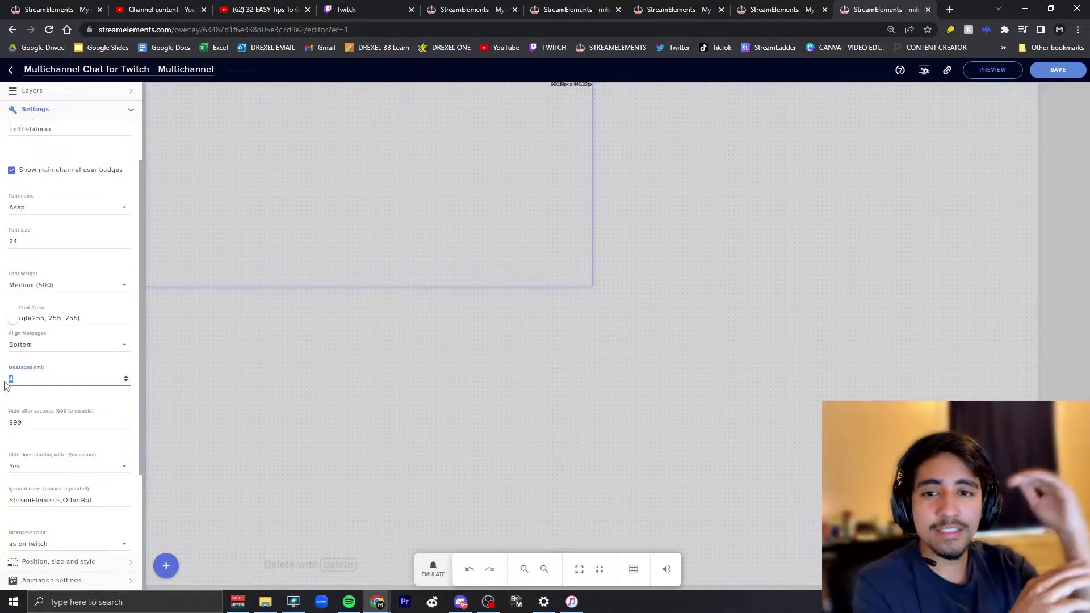
{"action": "type", "text": "20"}
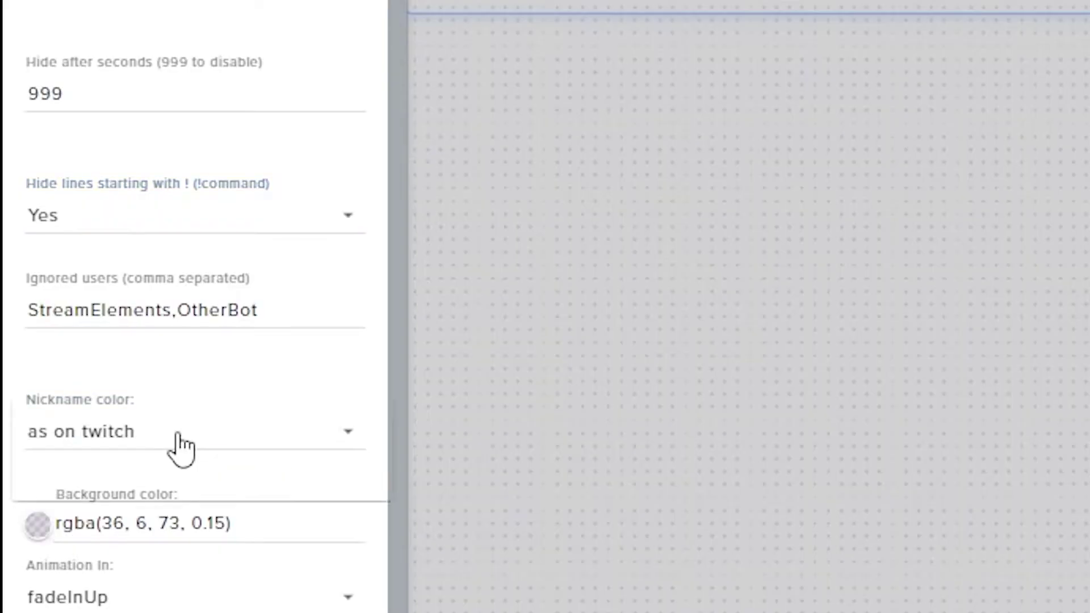
{"action": "left_click", "coordinate": [63, 441]}
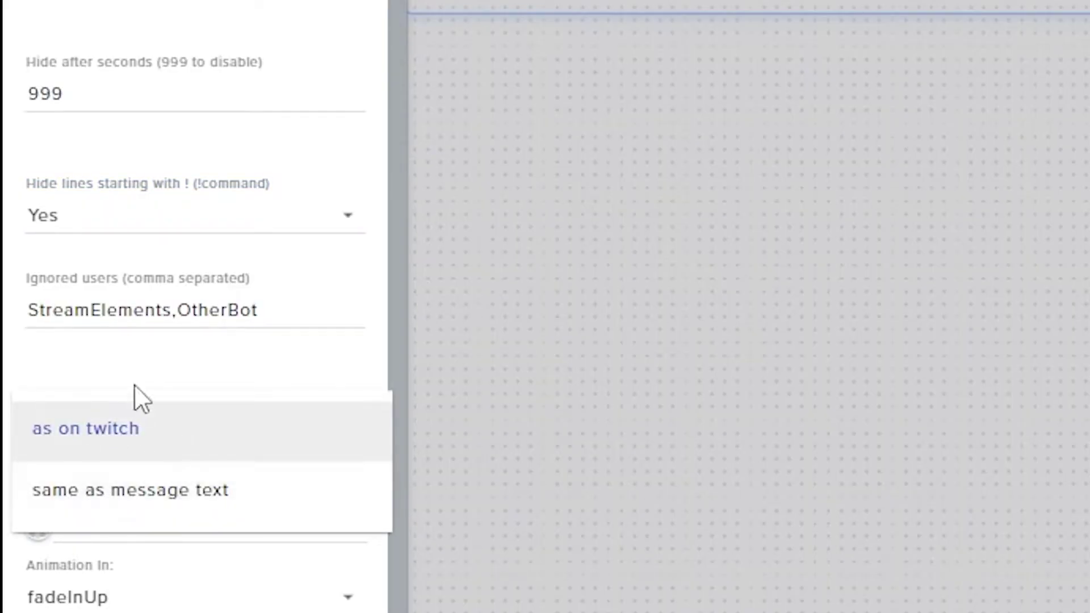
{"action": "left_click", "coordinate": [161, 404]}
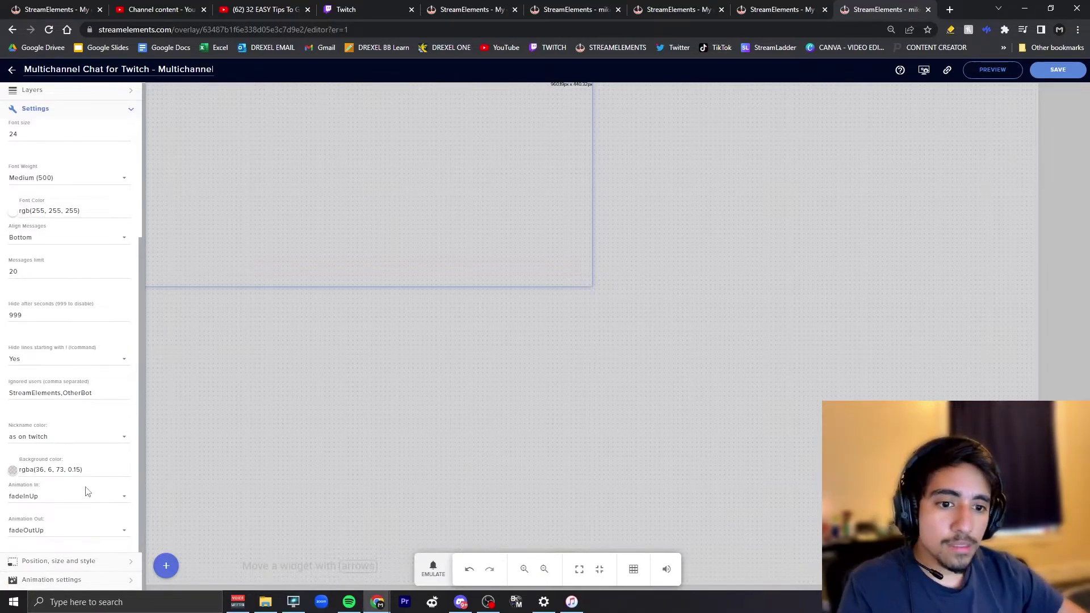
{"action": "scroll", "coordinate": [93, 316], "scroll_direction": "up", "scroll_amount": 2}
{"action": "scroll", "coordinate": [74, 471], "scroll_direction": "down", "scroll_amount": 2}
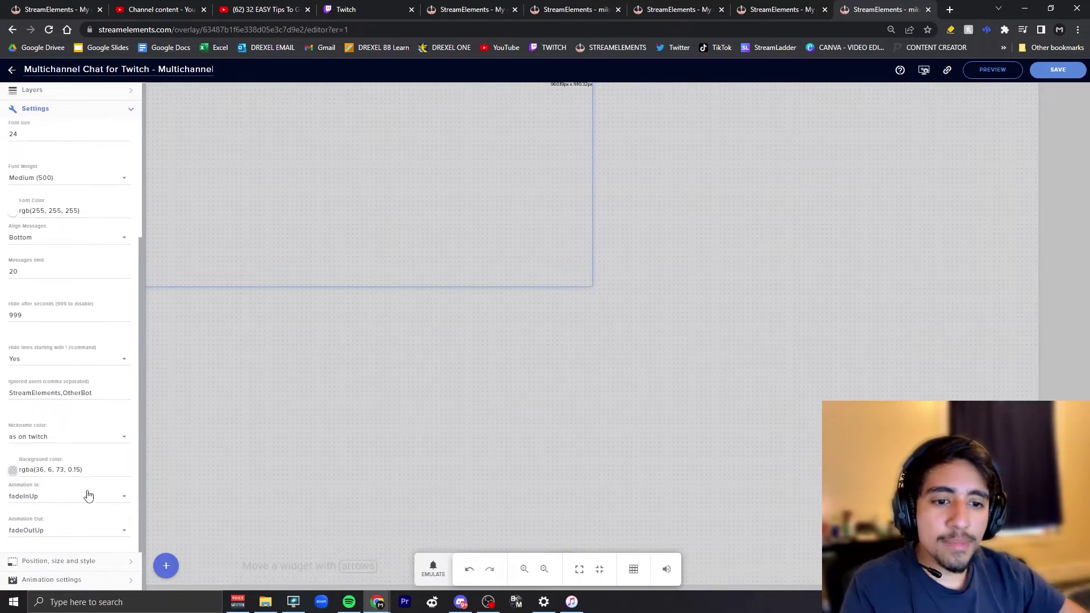
{"action": "scroll", "coordinate": [108, 408], "scroll_direction": "up", "scroll_amount": 3}
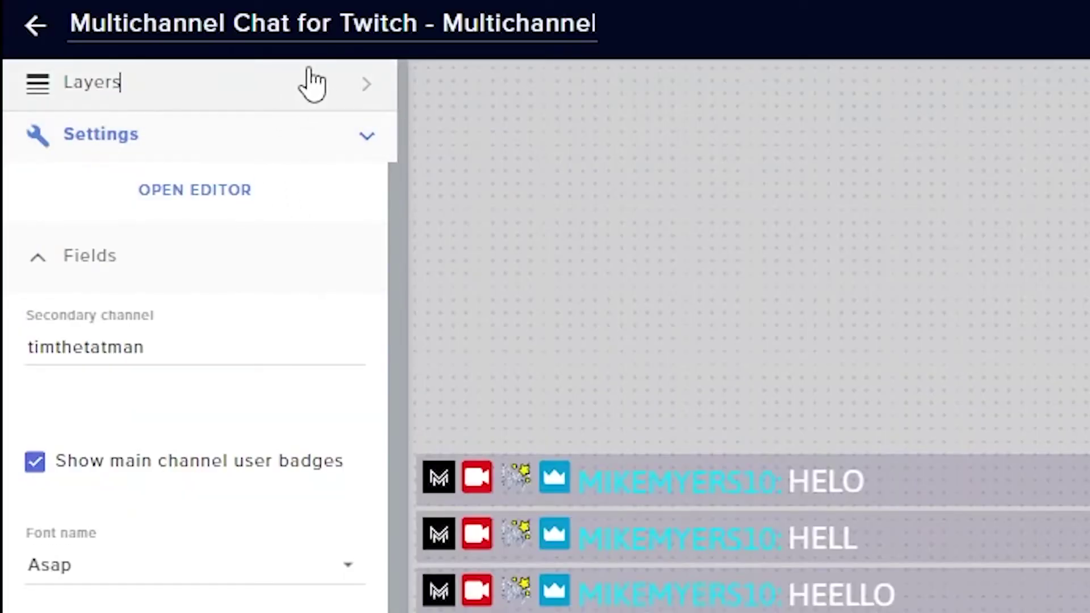
Step: Duplicate the Multichannel Chat layer into JUST CHATTING OVERLAY as another overlay
{"action": "left_click", "coordinate": [111, 91]}
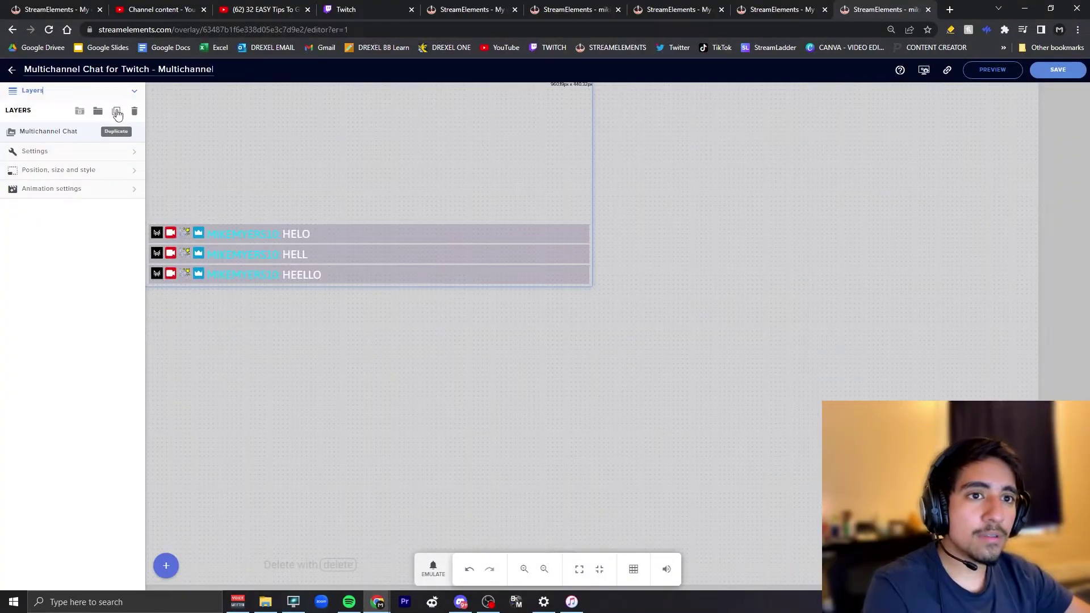
{"action": "left_click", "coordinate": [321, 139]}
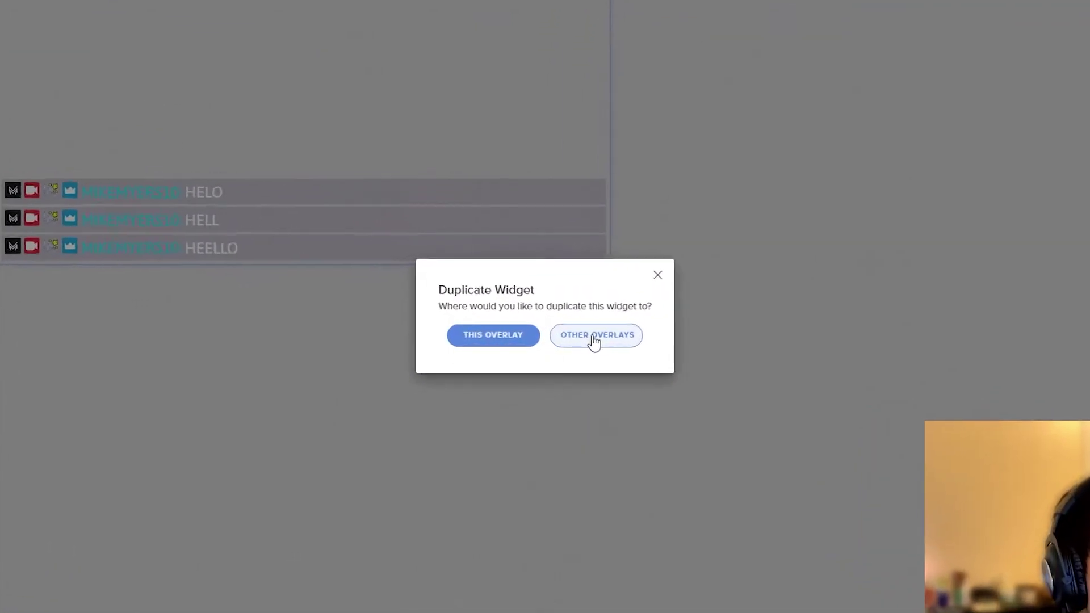
{"action": "left_click", "coordinate": [581, 339]}
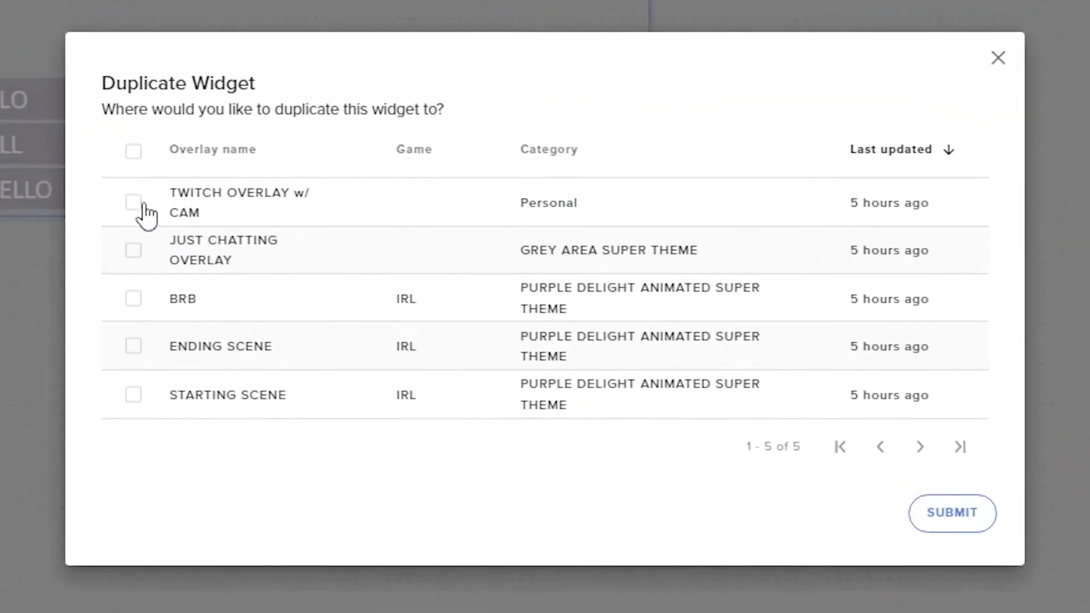
{"action": "left_click", "coordinate": [134, 252]}
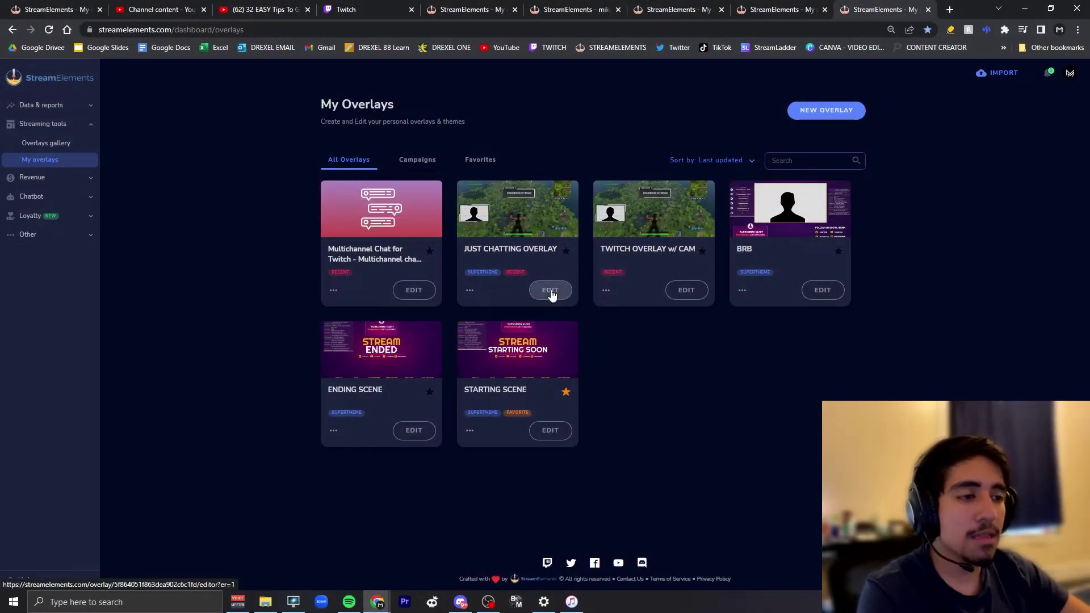
Step: In JUST CHATTING OVERLAY, move the chat widget right-centre, resize it to about 640×731, and save
{"action": "left_click", "coordinate": [550, 290]}
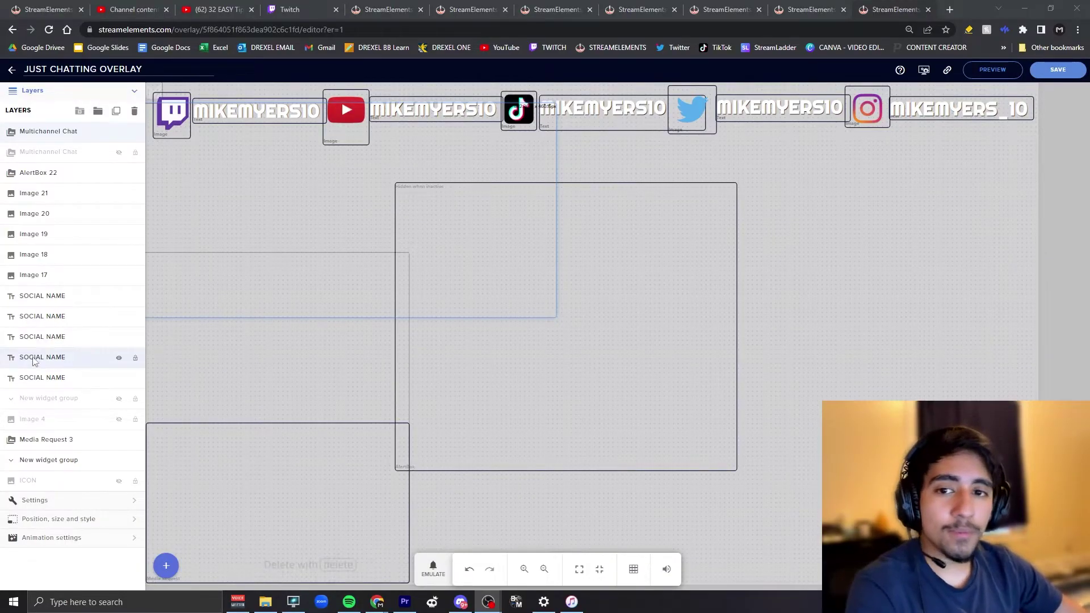
{"action": "left_click_drag", "start_coordinate": [353, 221], "coordinate": [825, 273]}
{"action": "left_click_drag", "start_coordinate": [624, 374], "coordinate": [738, 500]}
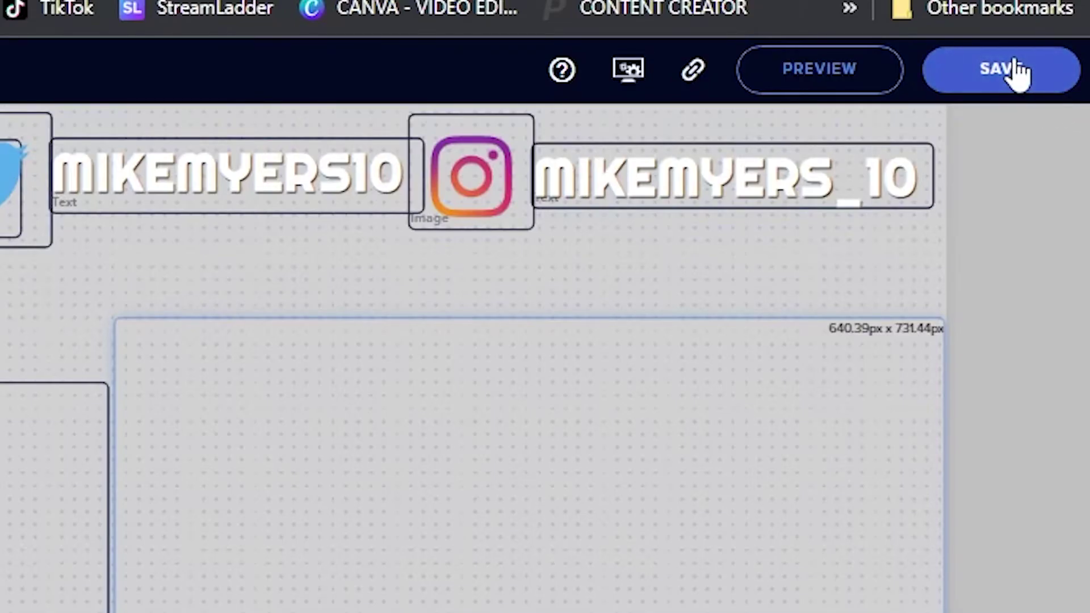
{"action": "left_click", "coordinate": [1016, 71]}
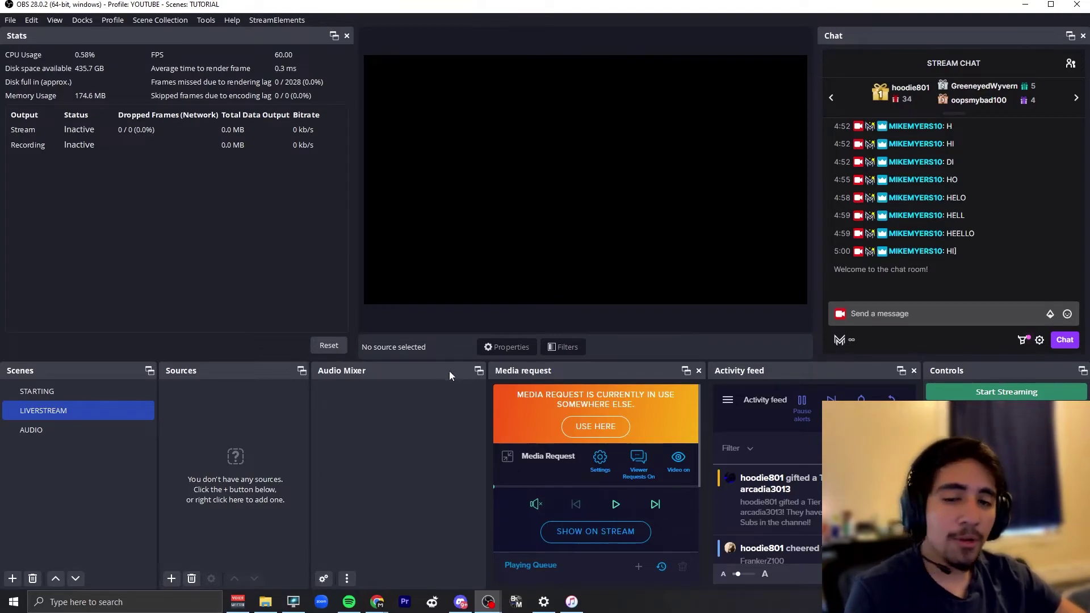
Step: Add a new Browser source named LIVESTREAM
{"action": "left_click", "coordinate": [171, 578]}
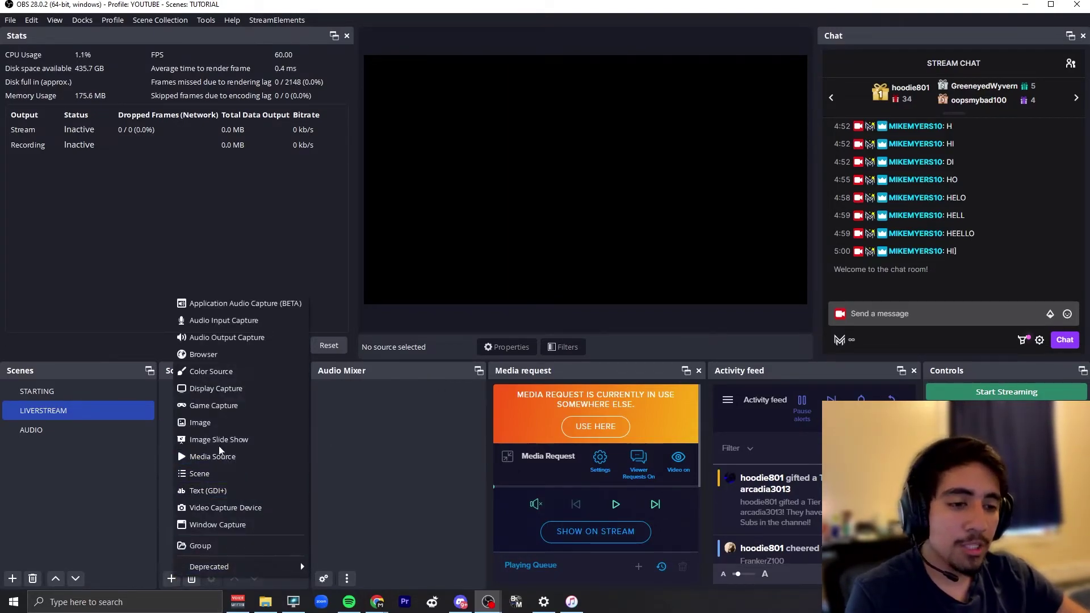
{"action": "left_click", "coordinate": [238, 354]}
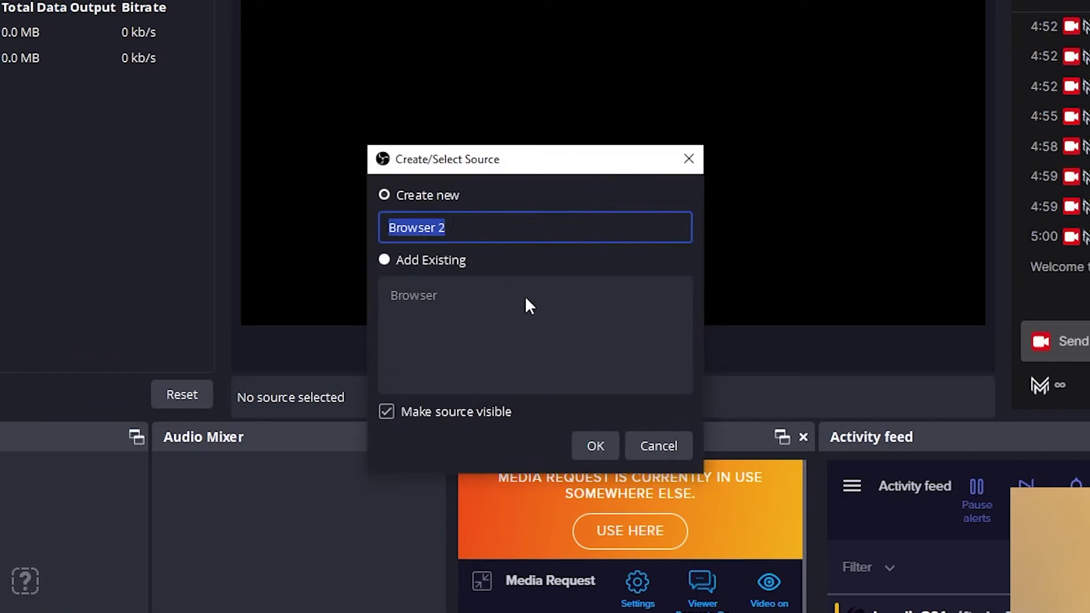
{"action": "type", "text": "LI"}
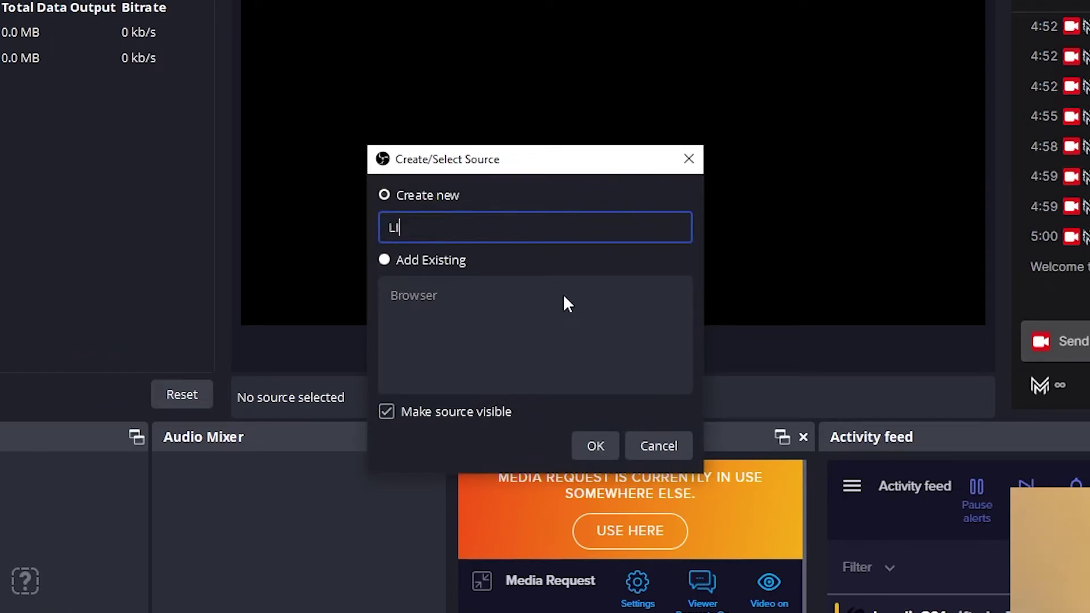
{"action": "type", "text": "VESTREAM"}
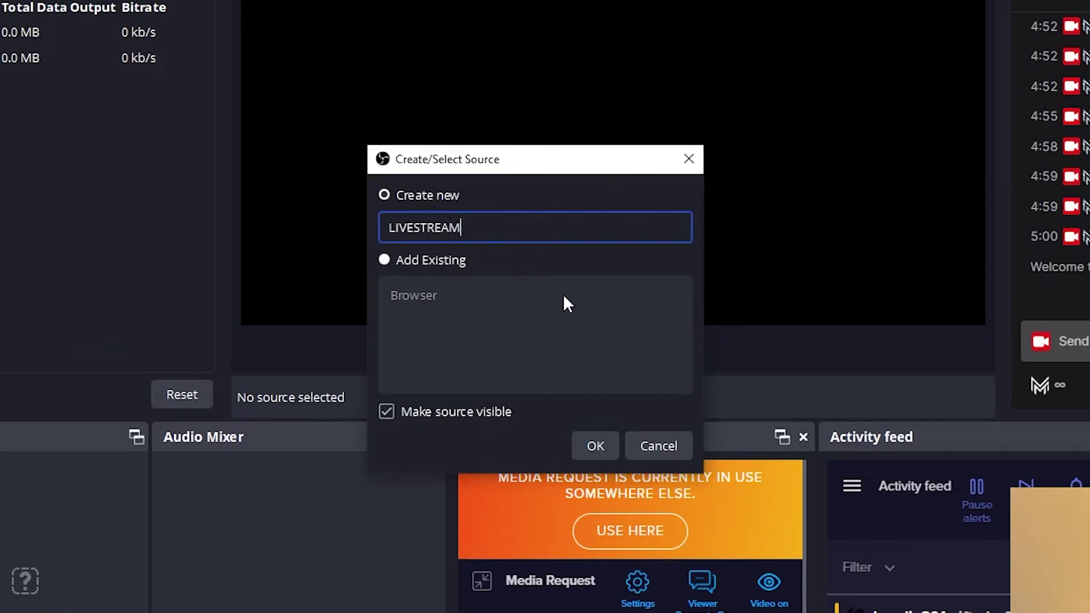
{"action": "left_click", "coordinate": [600, 445]}
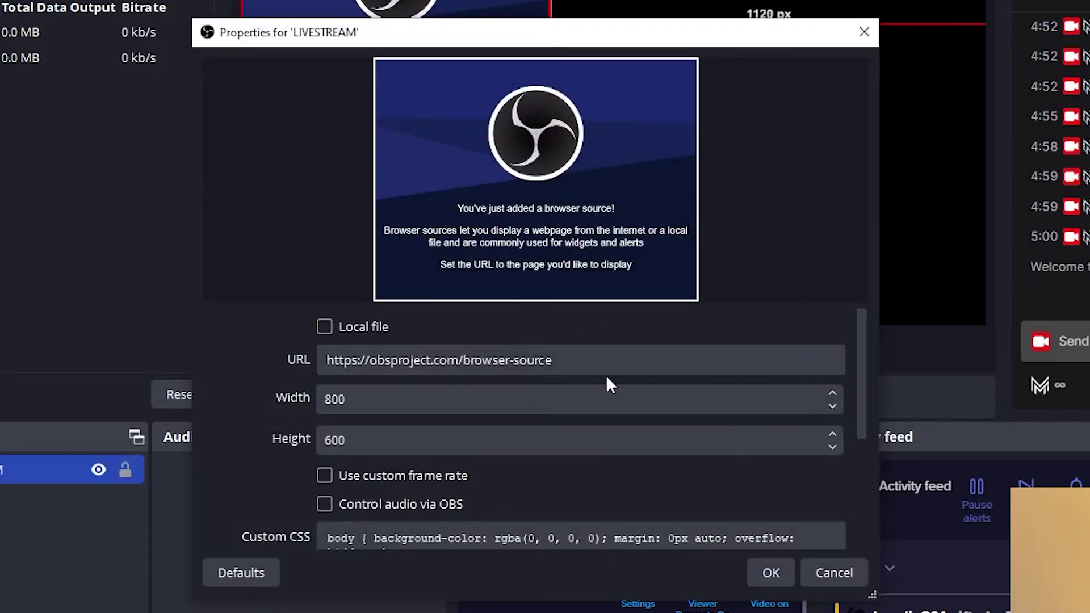
Step: Set the source to 1920×1080 and paste the StreamElements overlay URL
{"action": "left_click", "coordinate": [462, 393]}
{"action": "left_click_drag", "start_coordinate": [378, 404], "coordinate": [290, 399]}
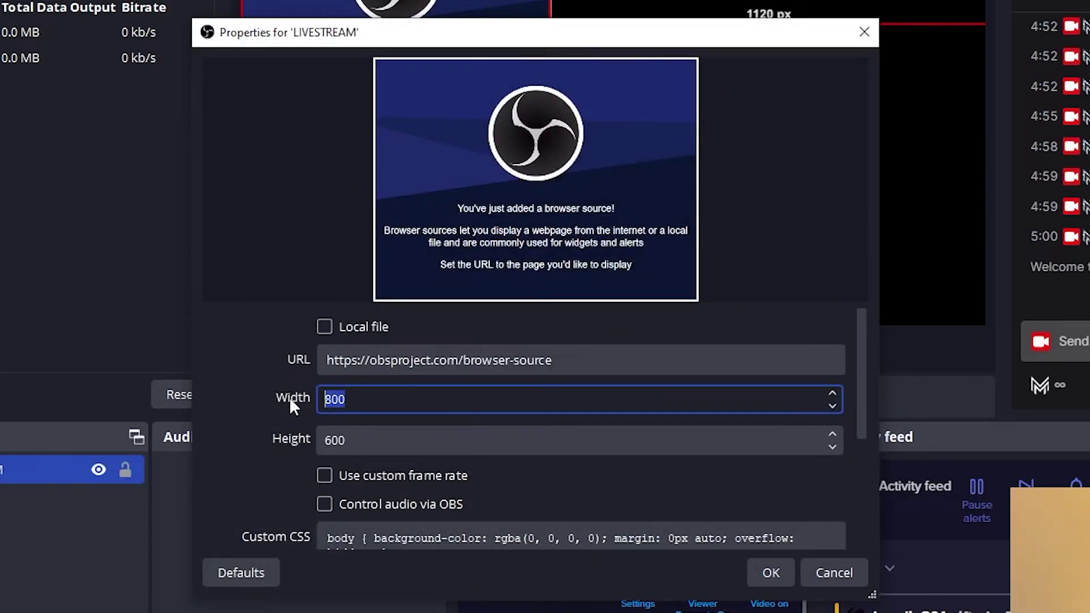
{"action": "type", "text": "1920"}
{"action": "left_click_drag", "start_coordinate": [391, 442], "coordinate": [305, 445]}
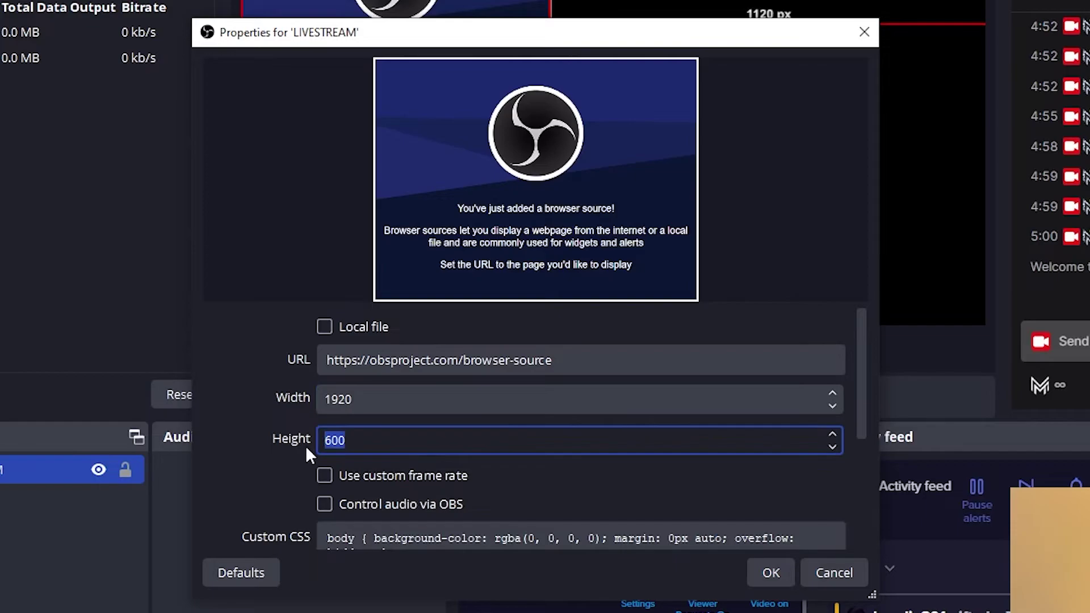
{"action": "type", "text": "1080"}
{"action": "left_click_drag", "start_coordinate": [554, 360], "coordinate": [216, 349]}
{"action": "key", "text": "ctrl+v"}
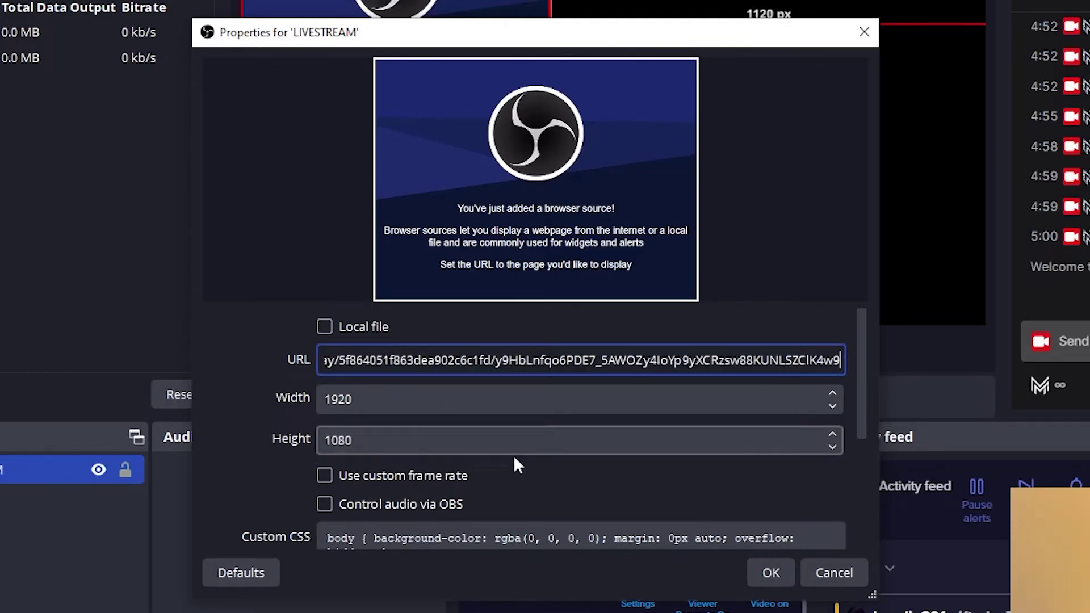
Step: Confirm the browser source, dismiss the chat rules, and send the test message 444
{"action": "left_click", "coordinate": [769, 572]}
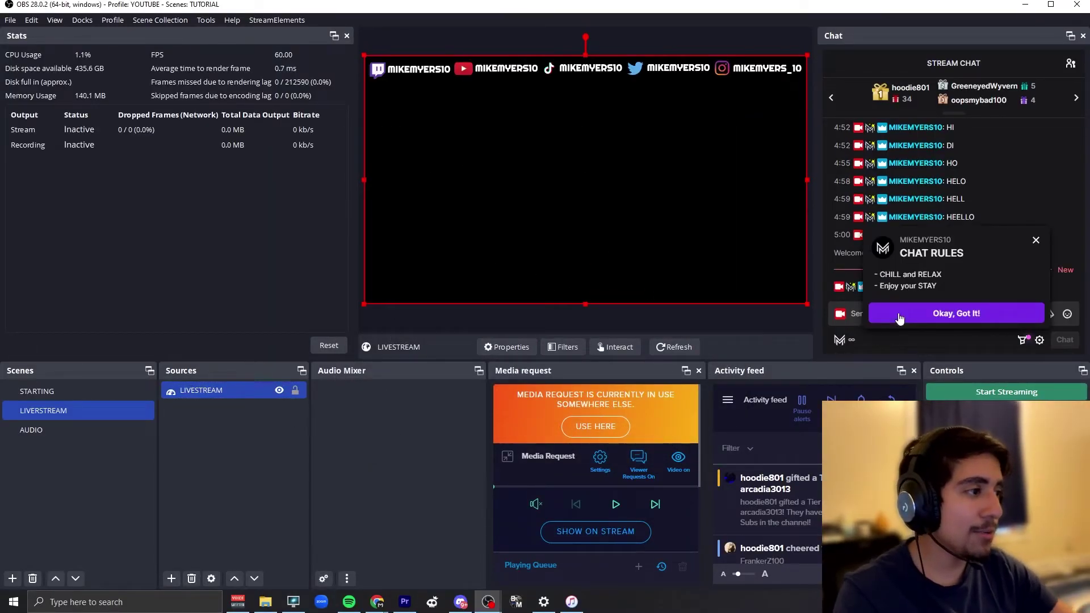
{"action": "left_click", "coordinate": [899, 316]}
{"action": "type", "text": "444"}
{"action": "key", "text": "Return"}
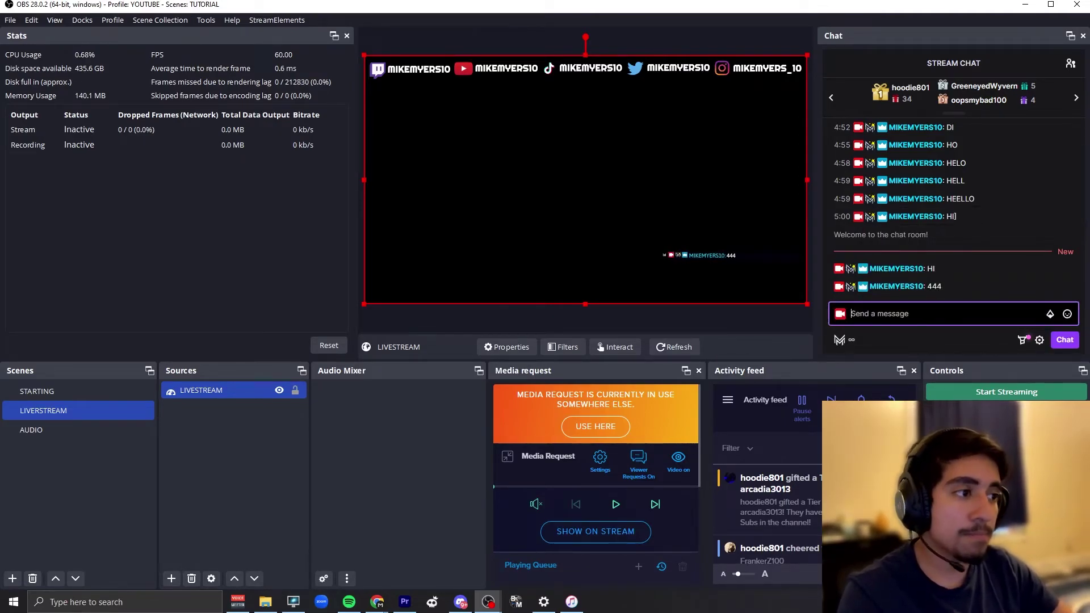